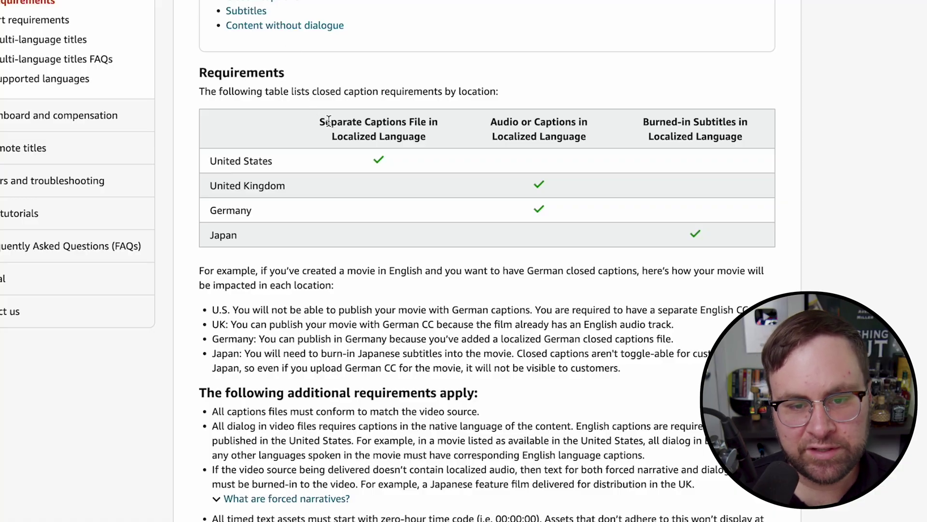
# - Highlight the Separate Captions File, Audio or Captions, and Burned-in Subtitles column headings
pyautogui.moveTo(329, 120); pyautogui.dragTo(354, 134)
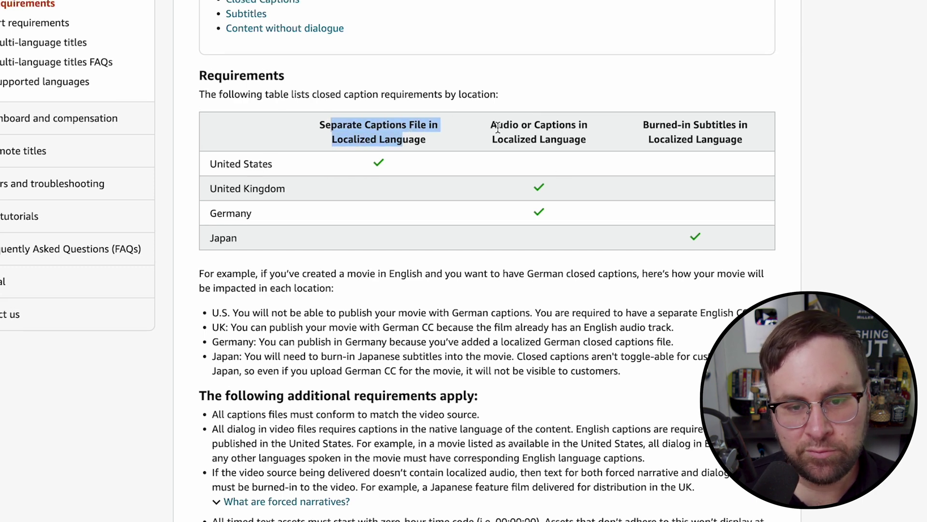
pyautogui.moveTo(497, 127); pyautogui.dragTo(561, 140)
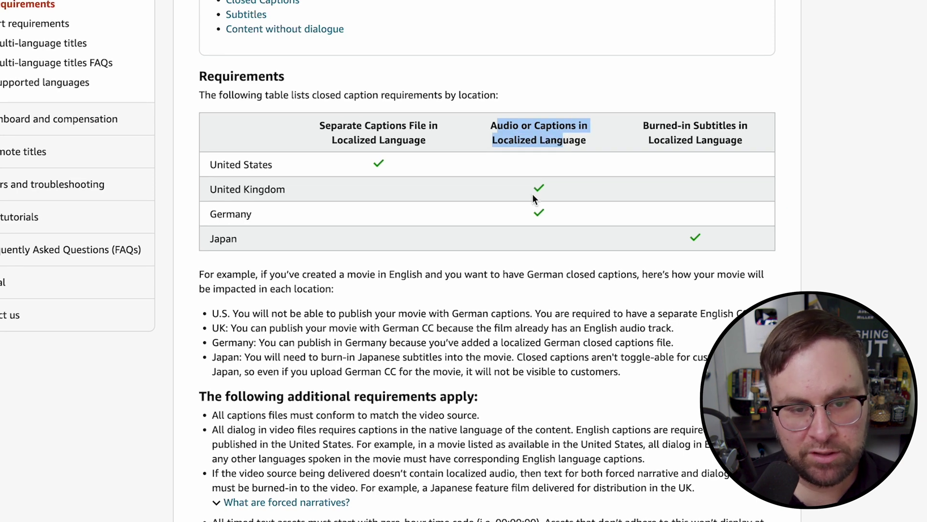
pyautogui.moveTo(648, 126); pyautogui.dragTo(740, 128)
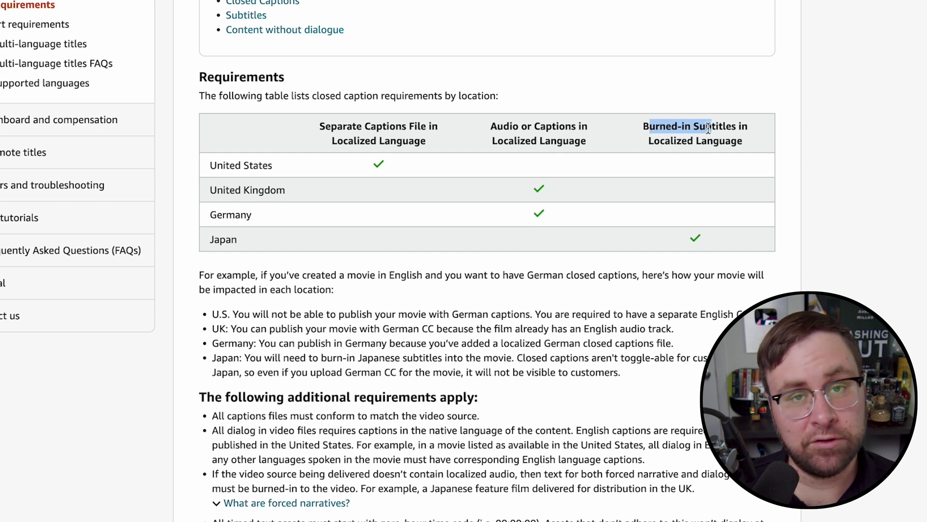
# - Mark the example paragraph, then scroll down to the additional caption requirements
pyautogui.scroll(-1, 227, 231)
pyautogui.moveTo(199, 230); pyautogui.dragTo(227, 230)
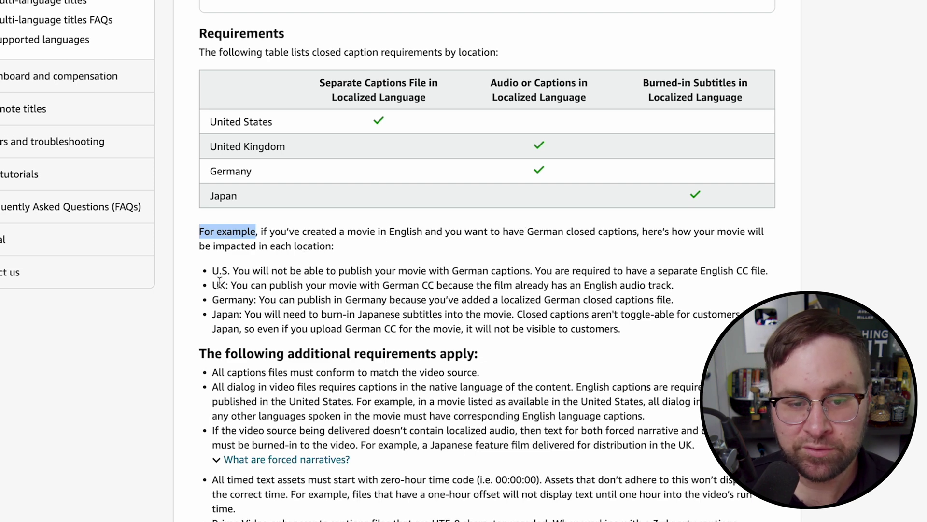
pyautogui.click(337, 271)
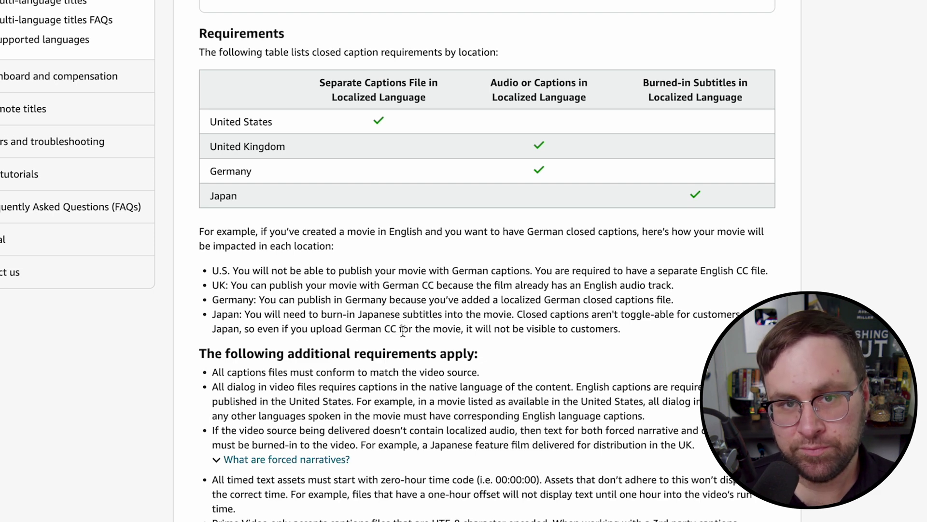
pyautogui.scroll(-6, 403, 332)
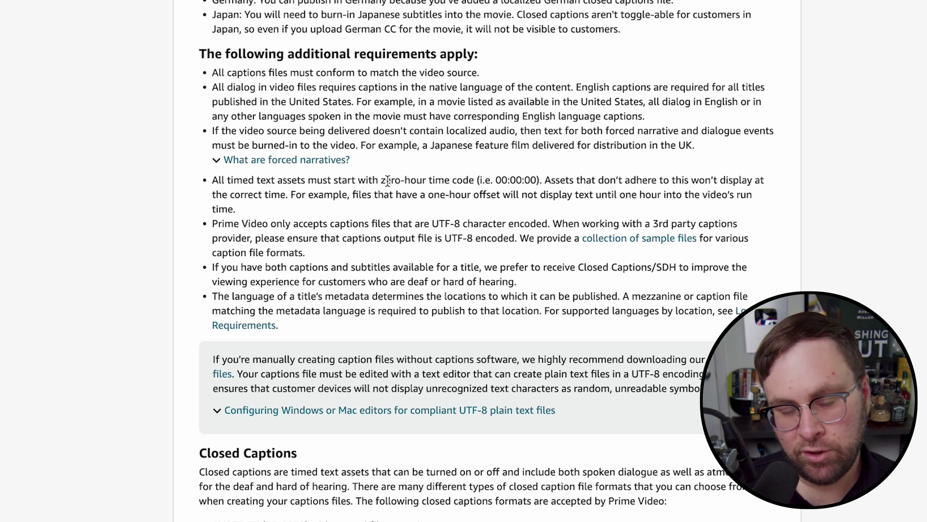
# - Highlight that Prime Video accepts only UTF-8 captions and lists SRT as an accepted format
pyautogui.moveTo(335, 223); pyautogui.dragTo(225, 223)
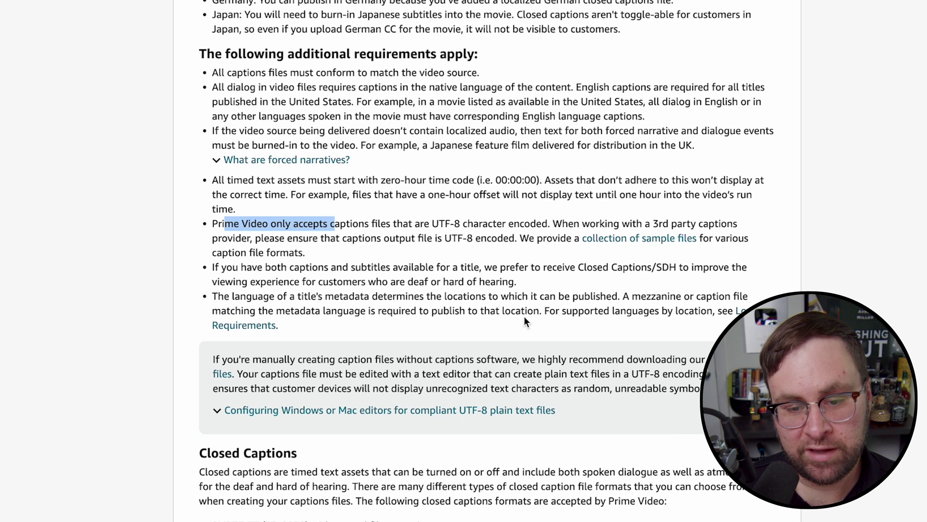
pyautogui.scroll(-5, 523, 320)
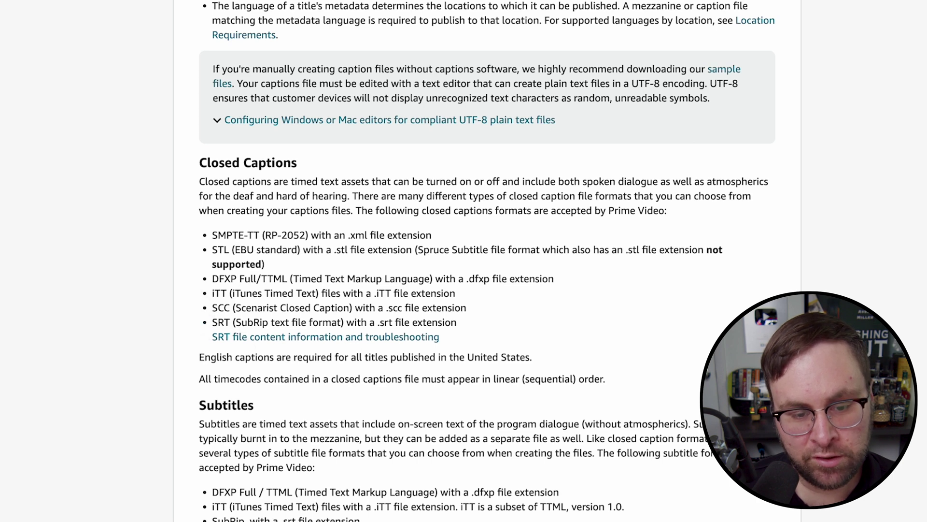
pyautogui.moveTo(214, 321); pyautogui.dragTo(456, 322)
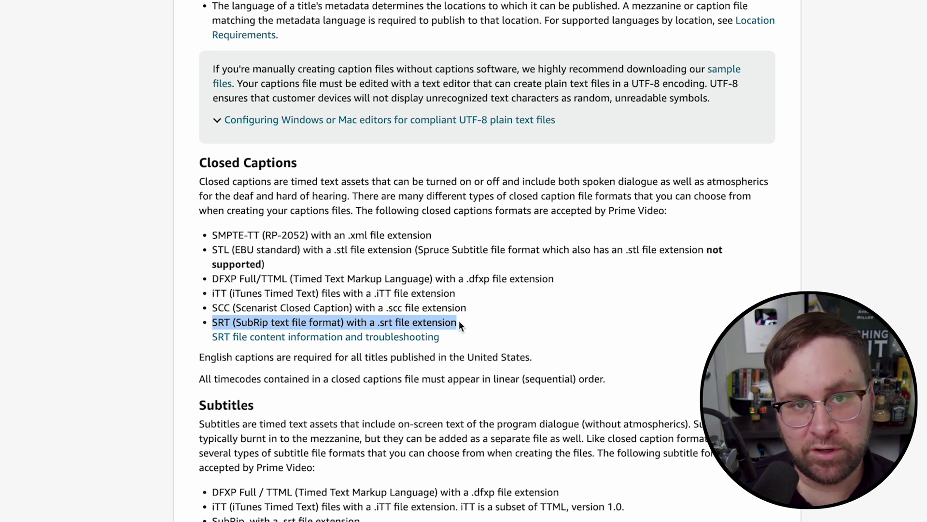
# - Scroll back up to the Requirements table and switch to Filmhub's Captions Requirements page
pyautogui.scroll(-2, 459, 321)
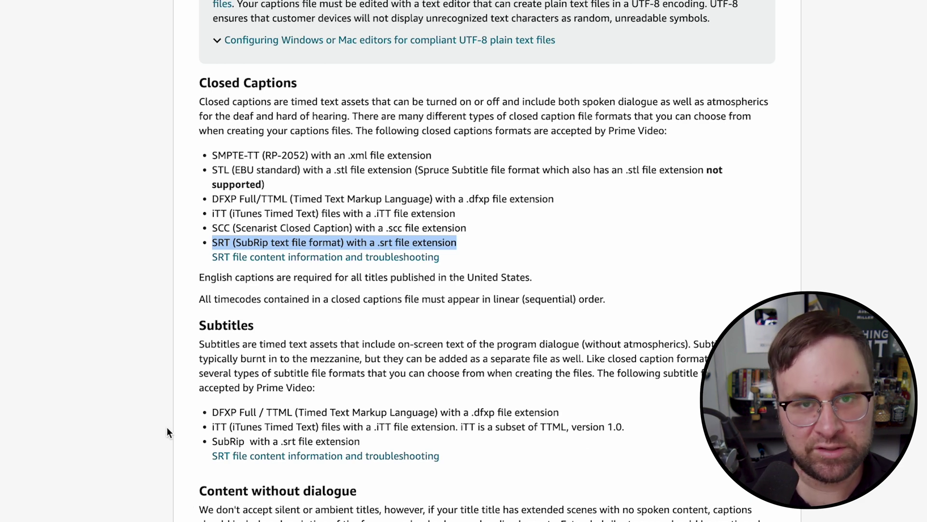
pyautogui.scroll(15, 172, 419)
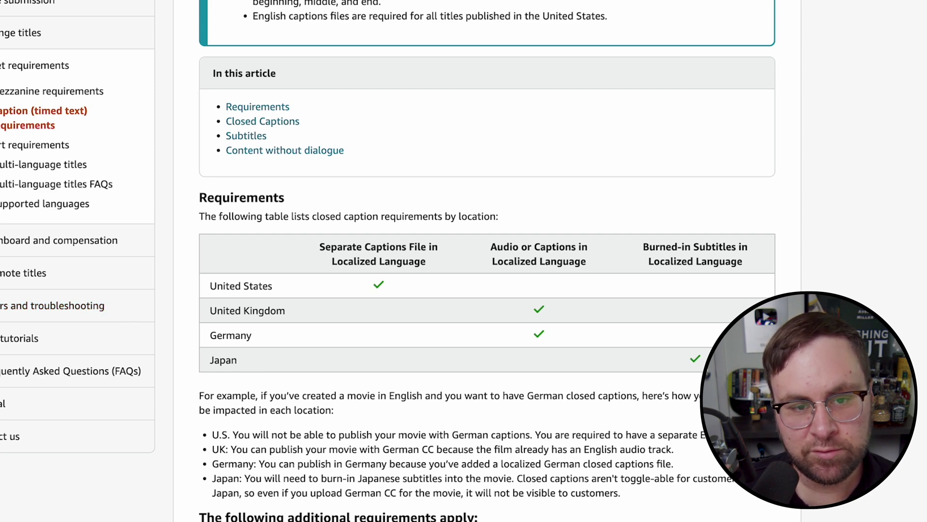
pyautogui.click(248, 1)
# - Read through Filmhub's Requirements and Mixed Language Titles sections on SDH, file format and timing
pyautogui.scroll(-3, 464, 261)
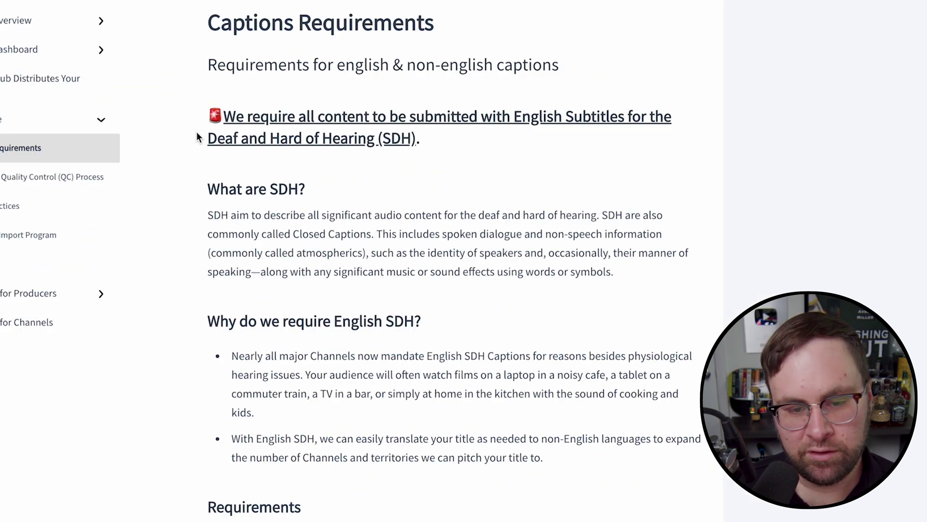
pyautogui.scroll(-1, 197, 137)
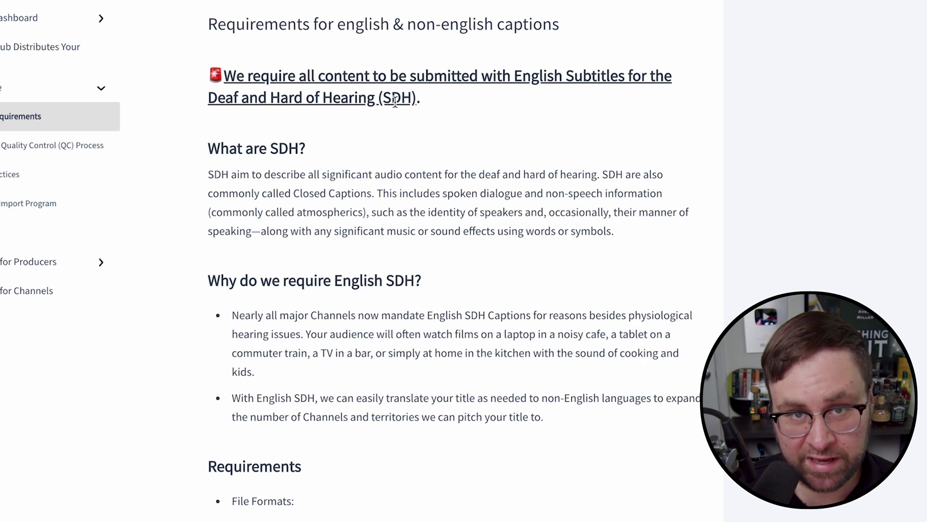
pyautogui.scroll(1, 395, 101)
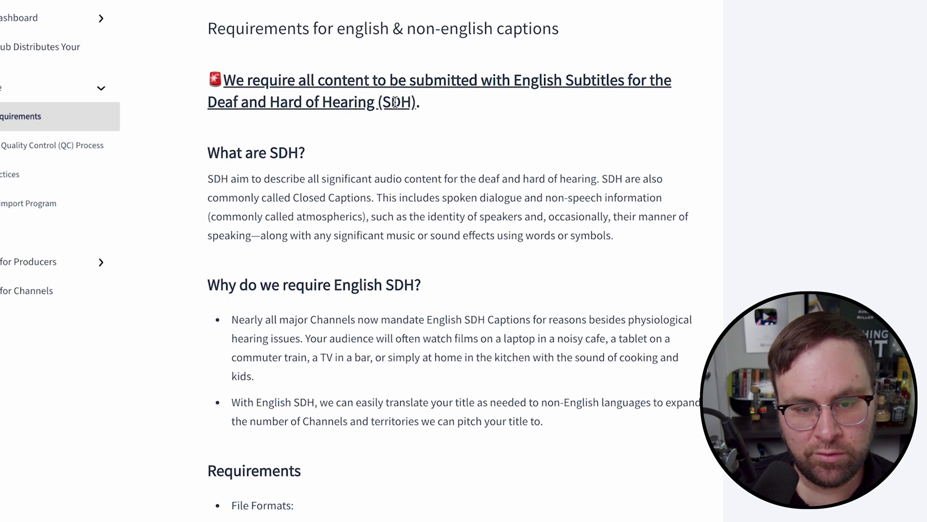
pyautogui.scroll(-3, 395, 101)
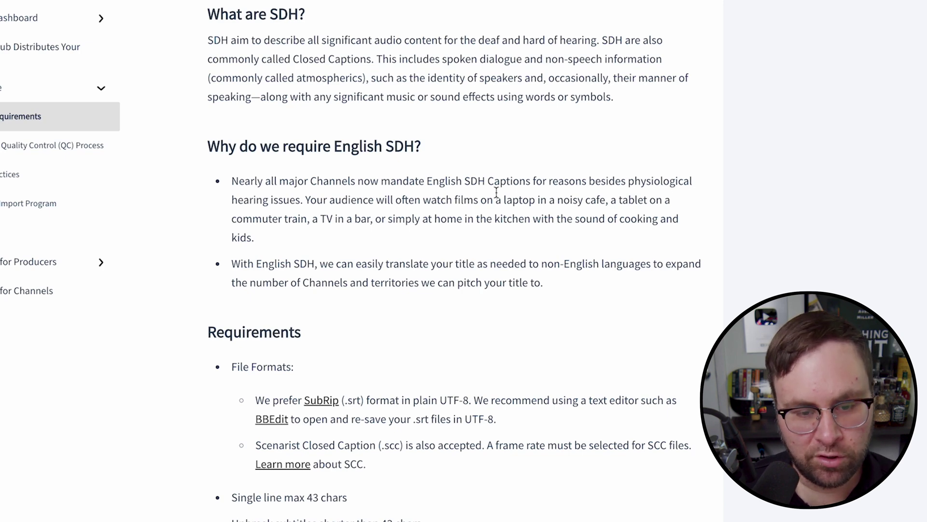
pyautogui.scroll(-4, 498, 192)
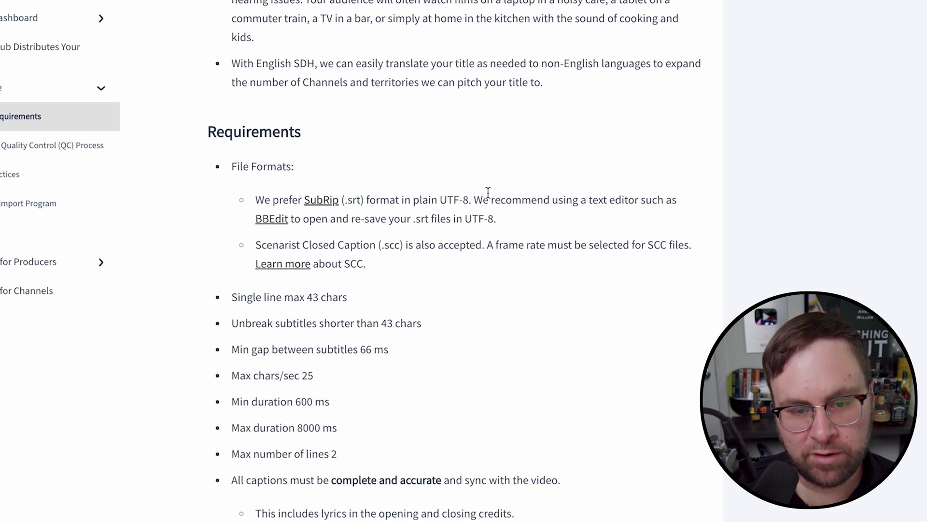
pyautogui.scroll(-2, 252, 80)
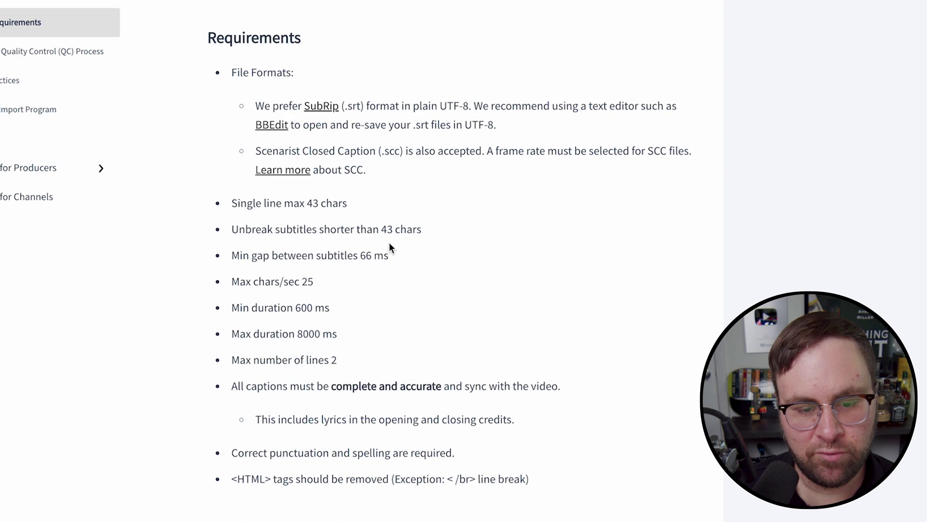
pyautogui.scroll(-3, 390, 246)
pyautogui.scroll(-3, 390, 242)
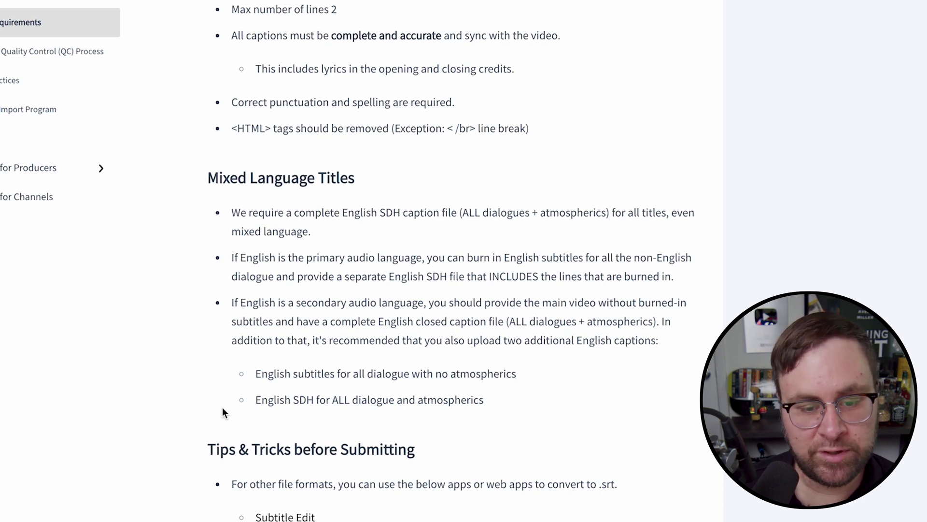
pyautogui.scroll(-7, 645, 173)
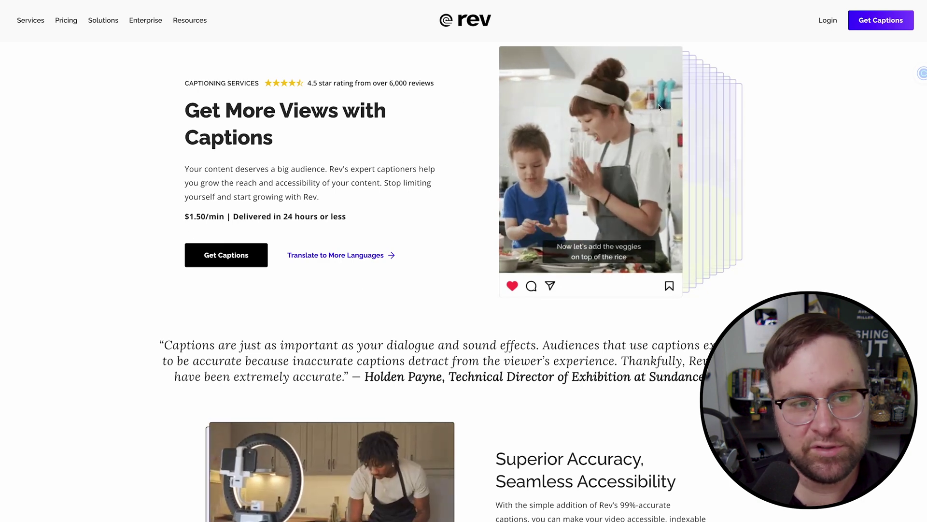
# - Log in to Rev and open the PLACE NEW ORDER list to reach caption pricing
pyautogui.click(827, 21)
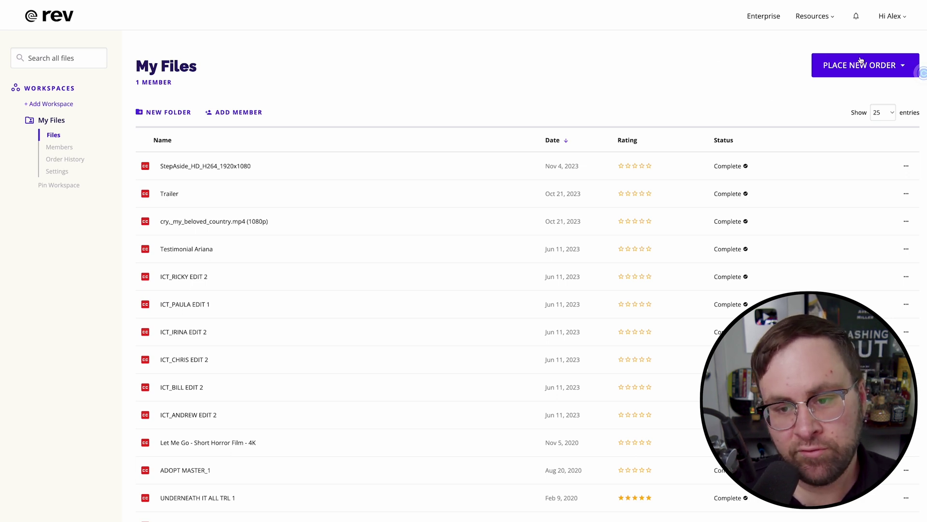
pyautogui.click(838, 70)
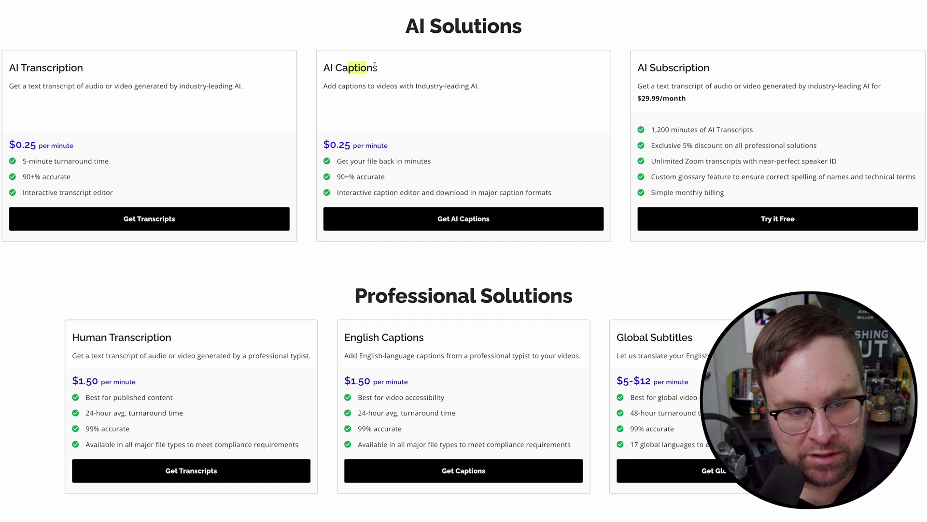
# - Scroll the pricing cards and highlight the $1.50-per-minute English Captions price
pyautogui.scroll(-1, 333, 155)
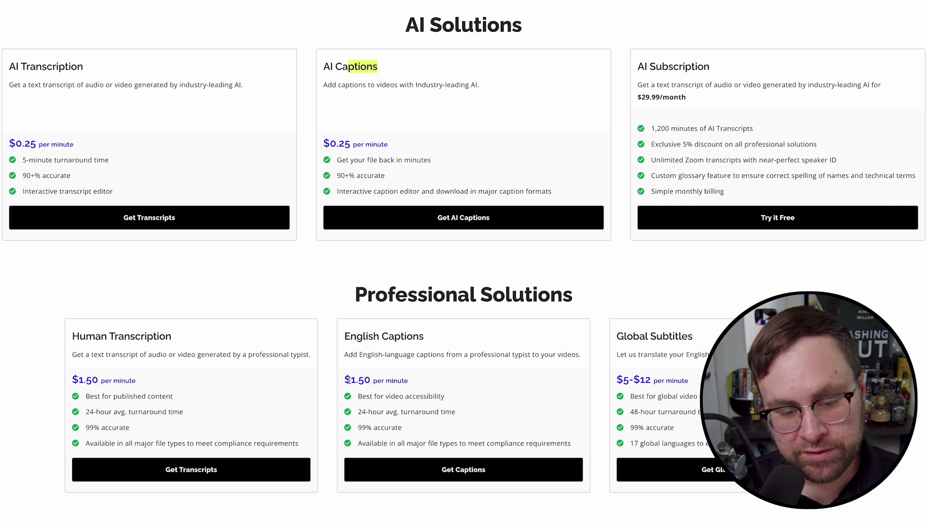
pyautogui.moveTo(386, 378); pyautogui.dragTo(395, 377)
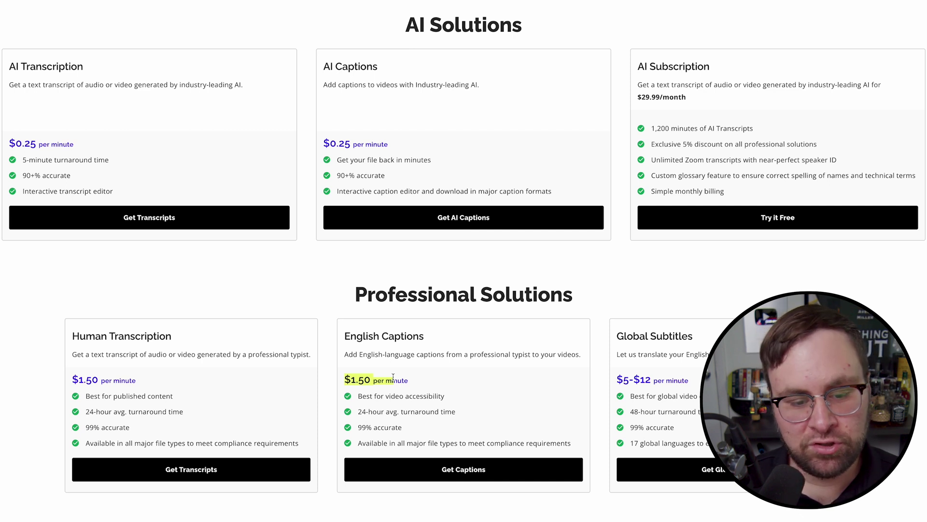
pyautogui.scroll(1, 393, 377)
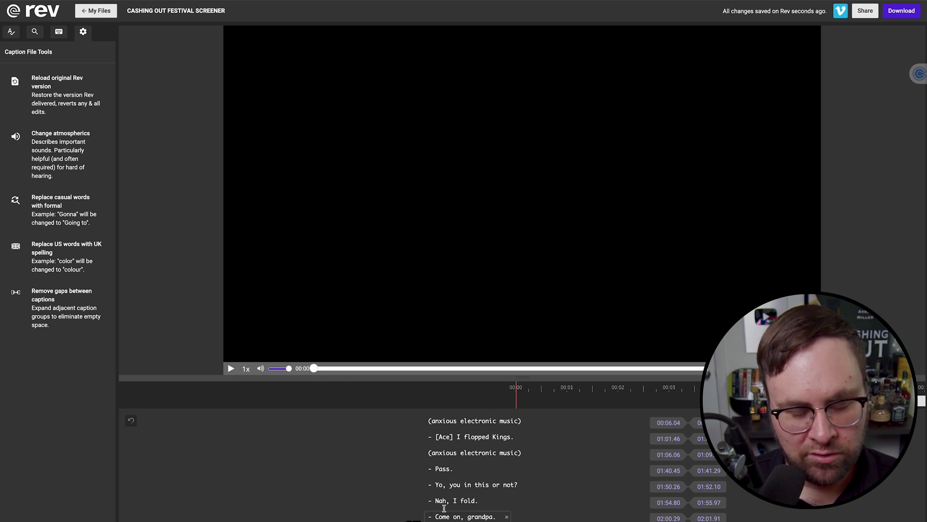
# - Lower the volume, play and pause at 00:08, then jump to '- [Ace] I flopped Kings.'
pyautogui.moveTo(288, 368); pyautogui.dragTo(269, 368)
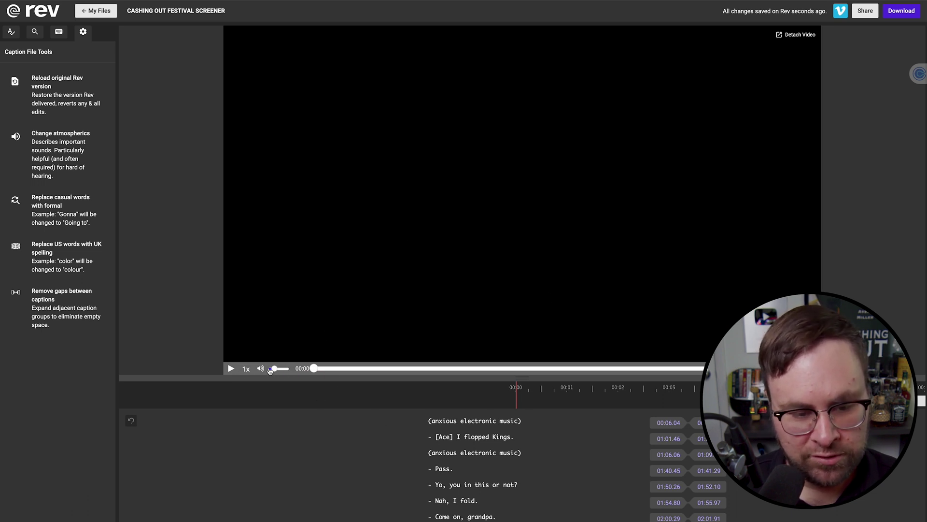
pyautogui.click(231, 369)
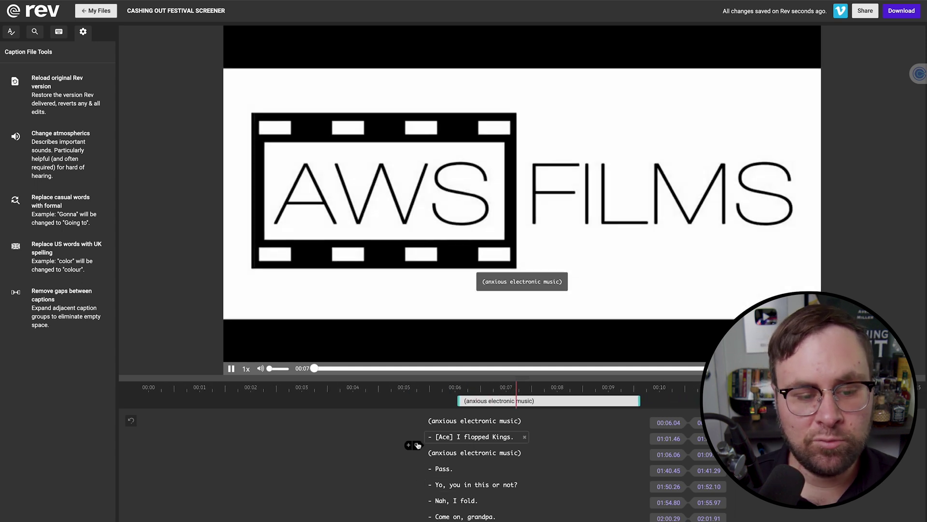
pyautogui.click(232, 369)
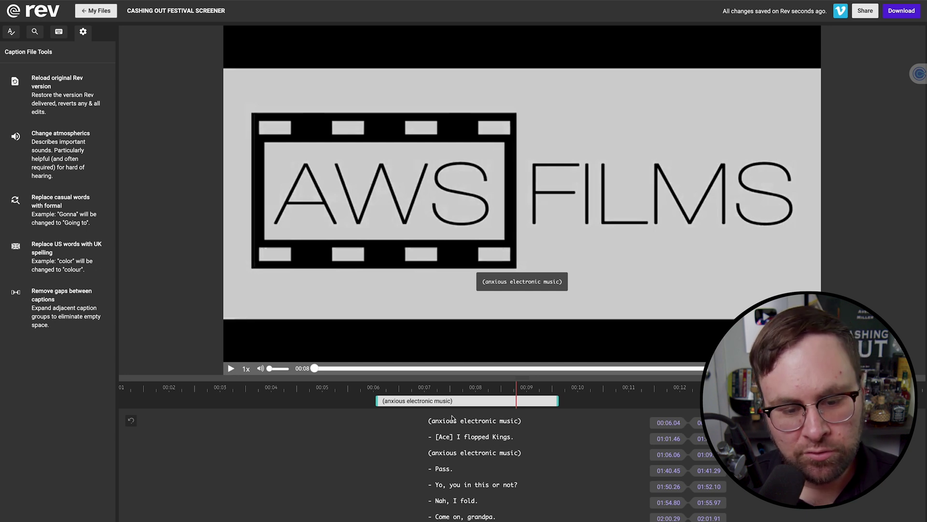
pyautogui.click(453, 437)
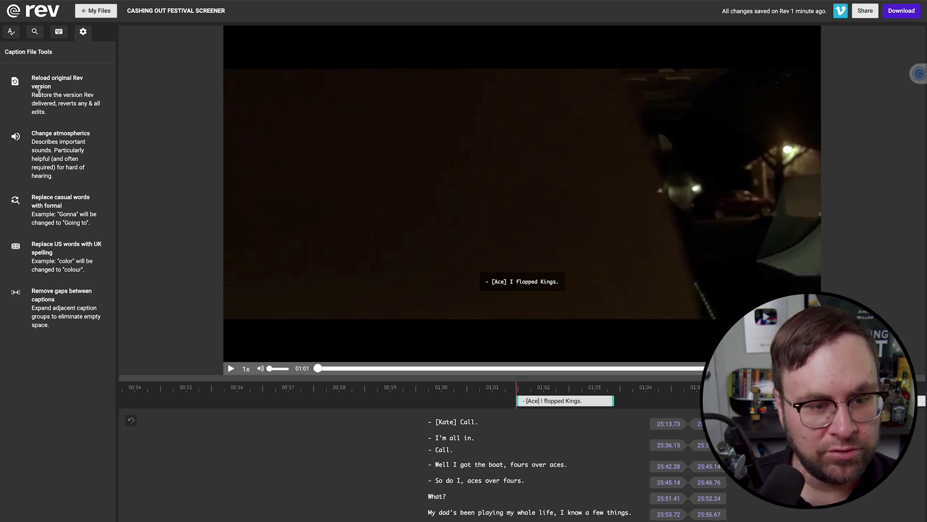
# - Check Change atmospherics, Keyboard Shortcuts and Find, then run Spellcheck, which flags 'em at 06:04
pyautogui.click(62, 137)
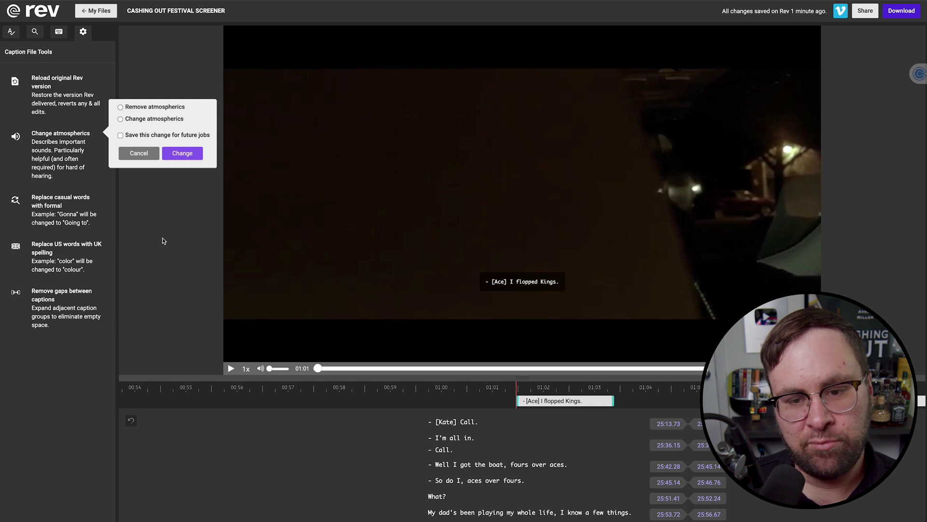
pyautogui.click(58, 31)
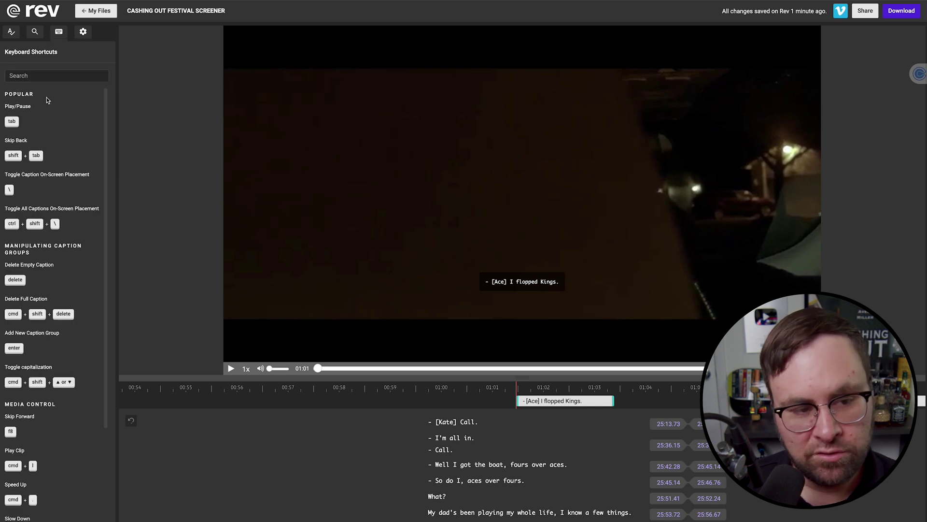
pyautogui.click(36, 33)
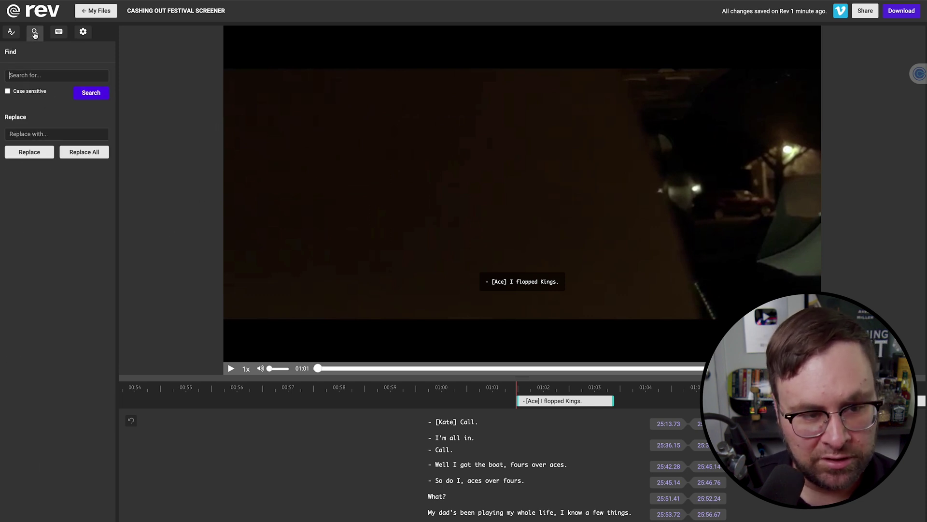
pyautogui.click(11, 33)
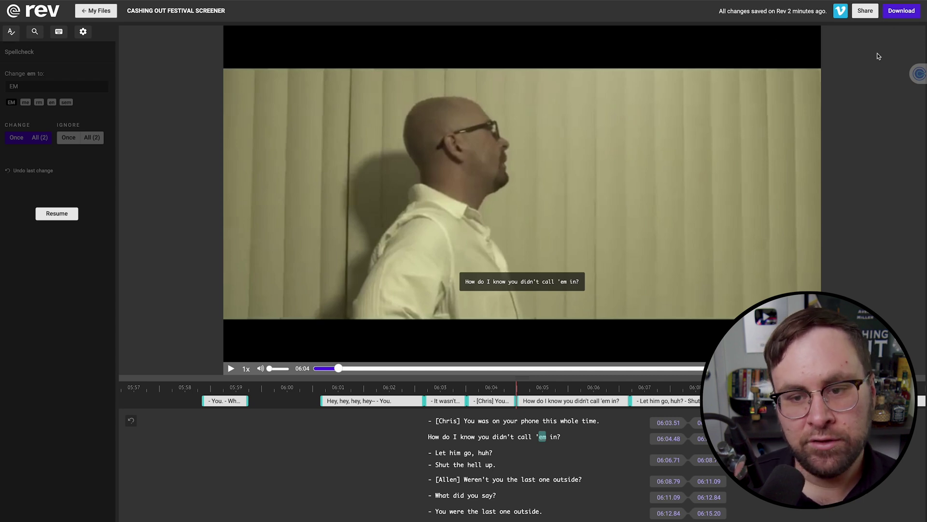
# - Open the caption download options and confirm the file format stays .srt
pyautogui.click(903, 12)
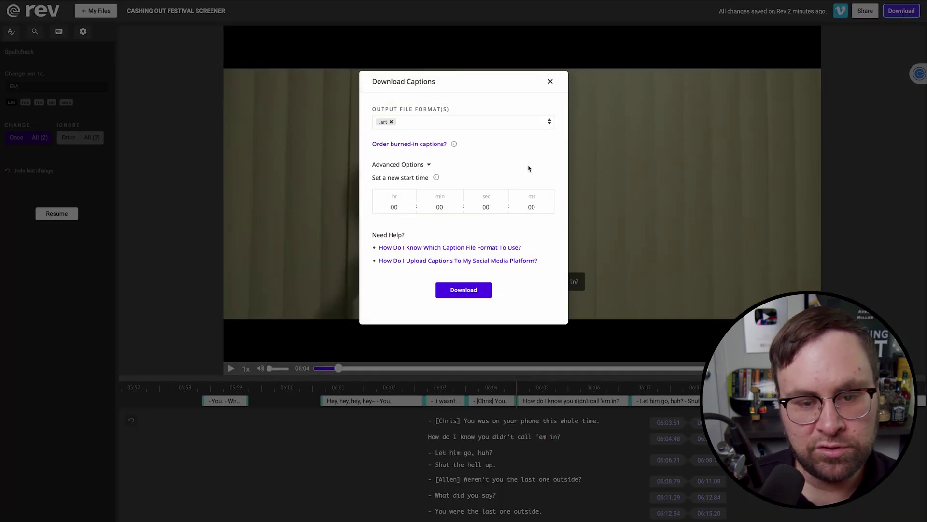
pyautogui.click(549, 122)
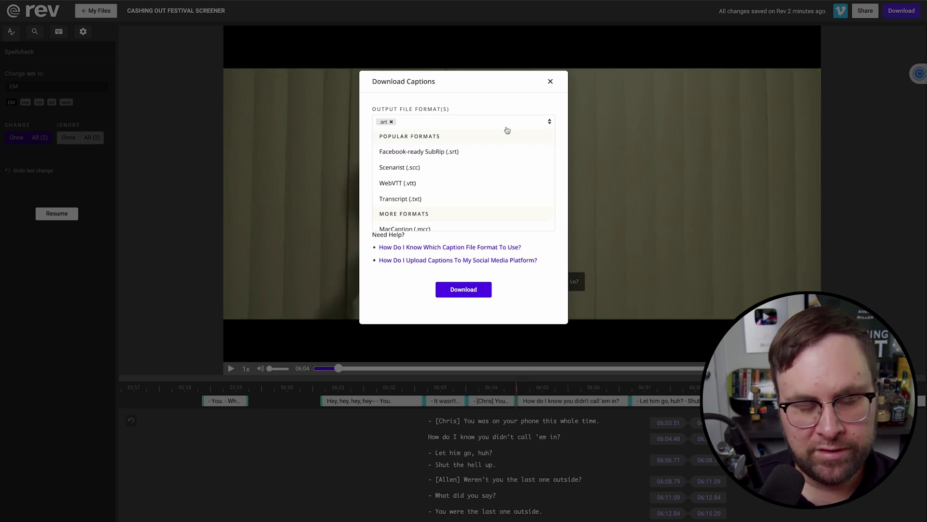
pyautogui.scroll(-3, 460, 138)
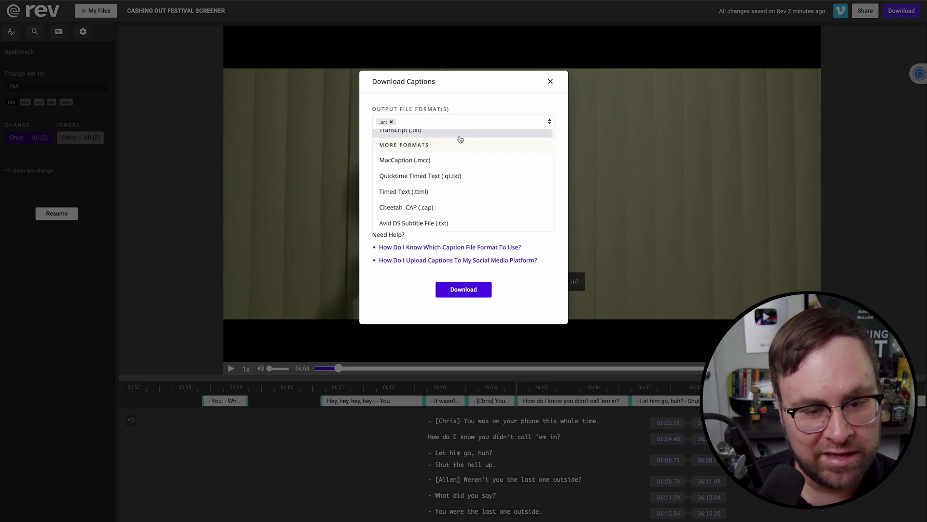
pyautogui.scroll(3, 449, 134)
pyautogui.click(430, 102)
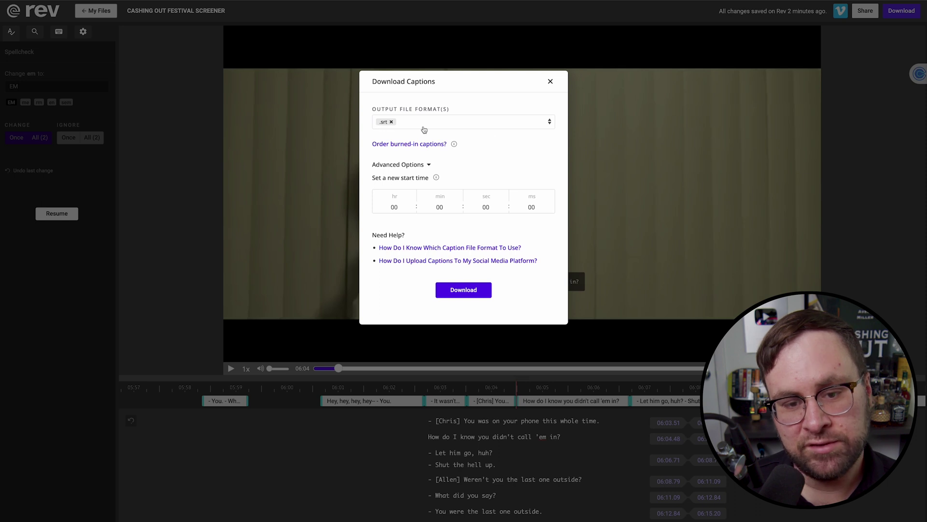
pyautogui.click(549, 125)
pyautogui.scroll(-3, 491, 193)
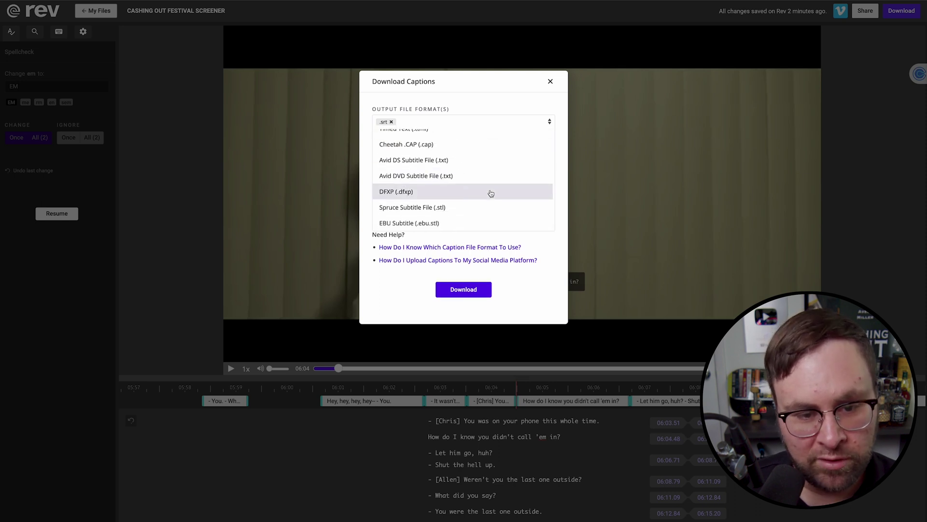
pyautogui.scroll(6, 490, 193)
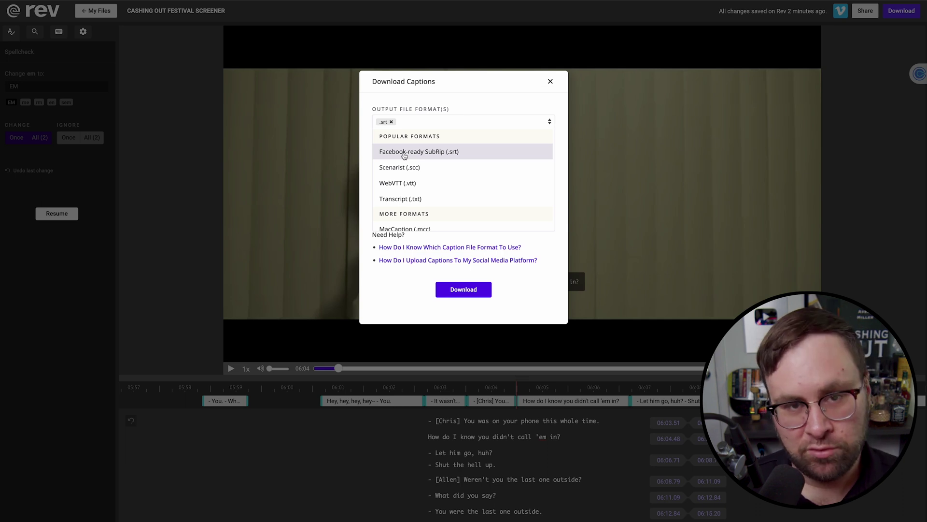
pyautogui.click(488, 97)
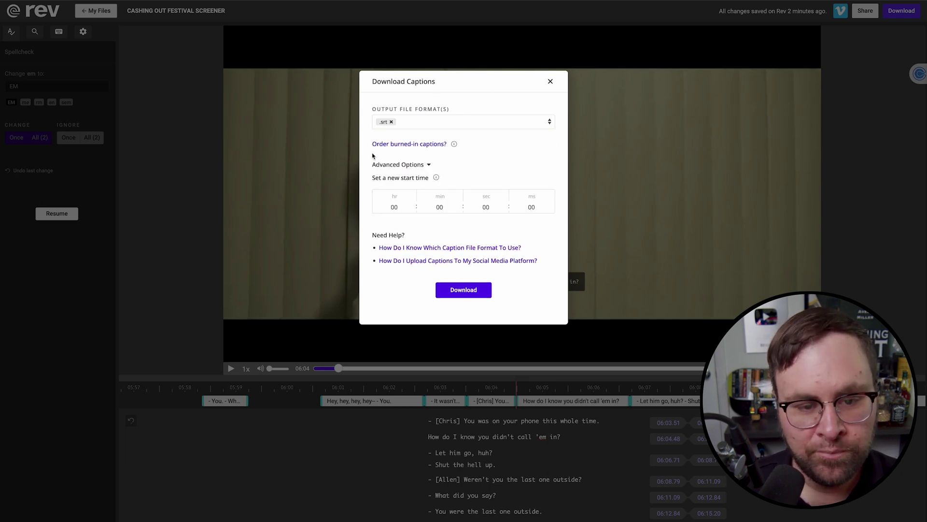
# - Review the 00:00:00:00 start-time option and download the .srt captions
pyautogui.click(422, 165)
pyautogui.click(421, 165)
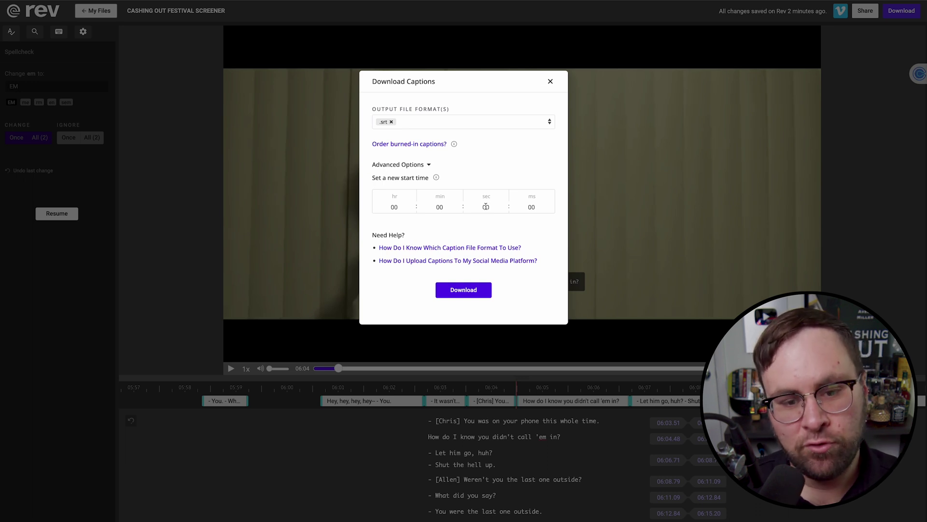
pyautogui.click(464, 291)
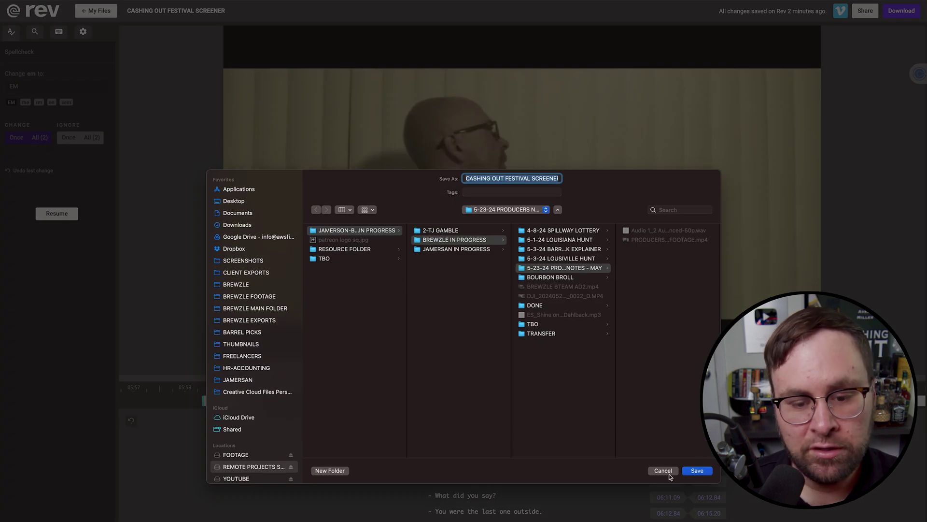
# - Cancel the Save dialog for the CASHING OUT FESTIVAL SCREENER caption file
pyautogui.click(668, 471)
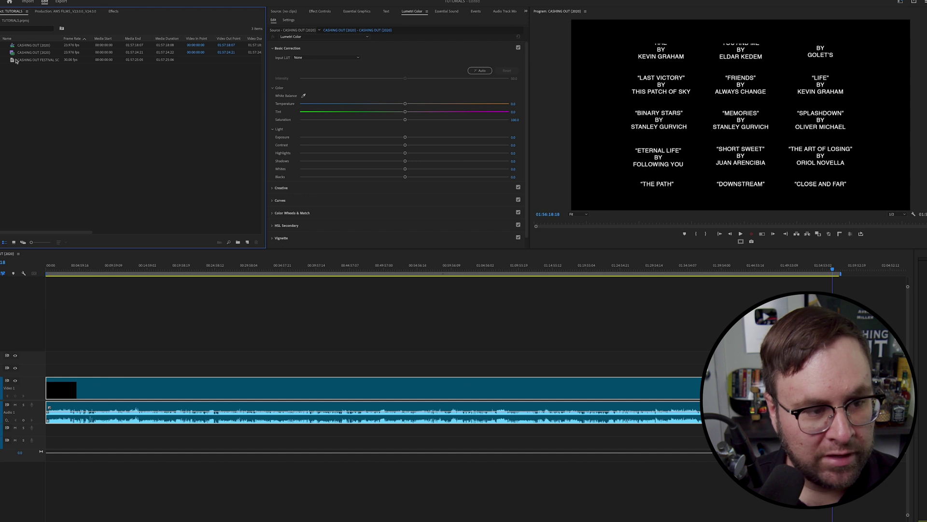
# - Drag the imported .srt onto the sequence and confirm a new Subtitle caption track
pyautogui.click(16, 60)
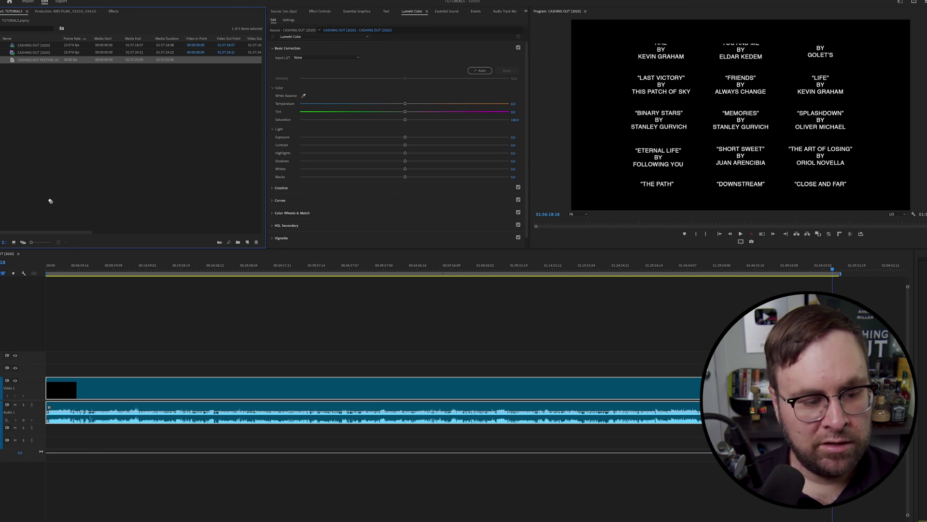
pyautogui.moveTo(50, 200); pyautogui.dragTo(64, 345)
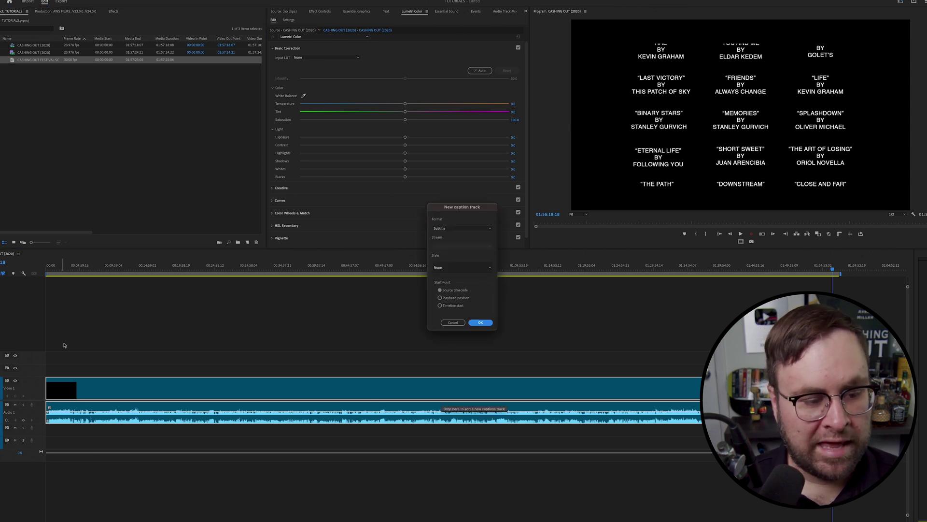
pyautogui.click(481, 323)
# - Create the Subtitle caption track and play the opening to check caption timing
pyautogui.click(54, 267)
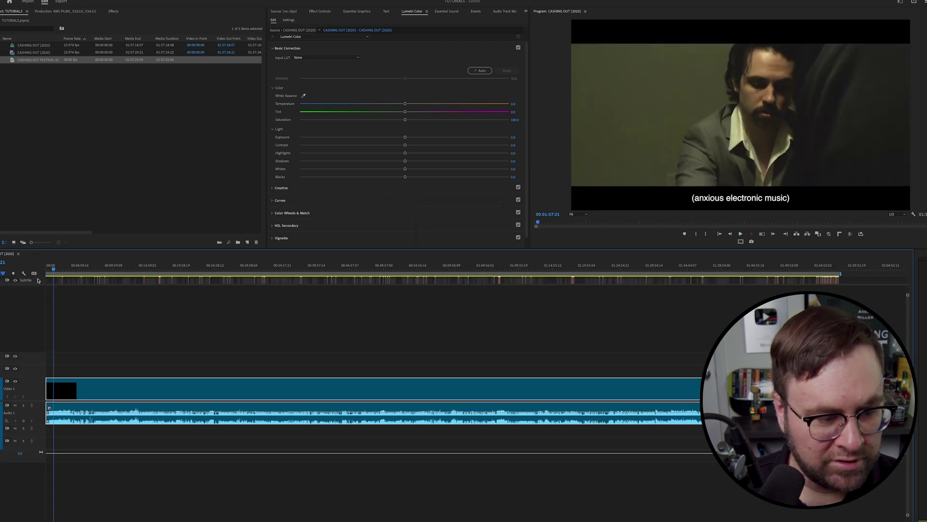
pyautogui.scroll(10, 73, 288)
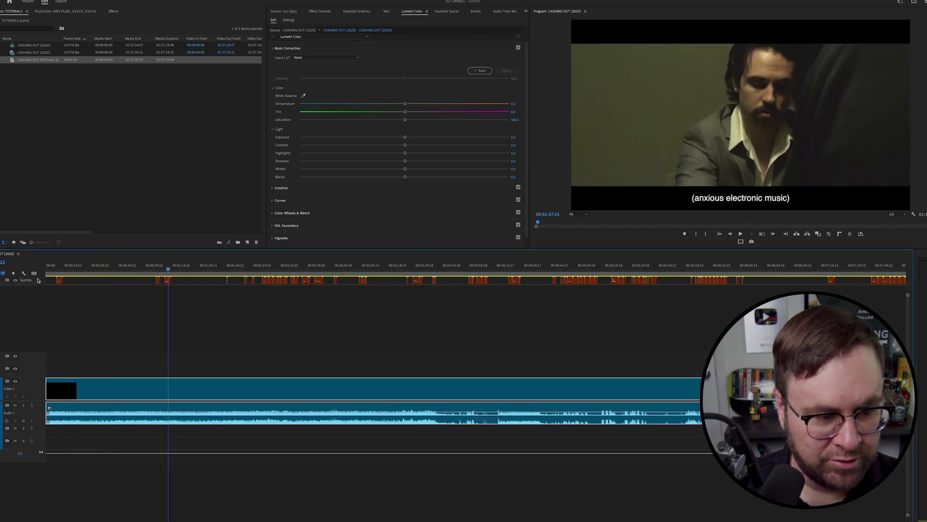
pyautogui.scroll(2, 87, 289)
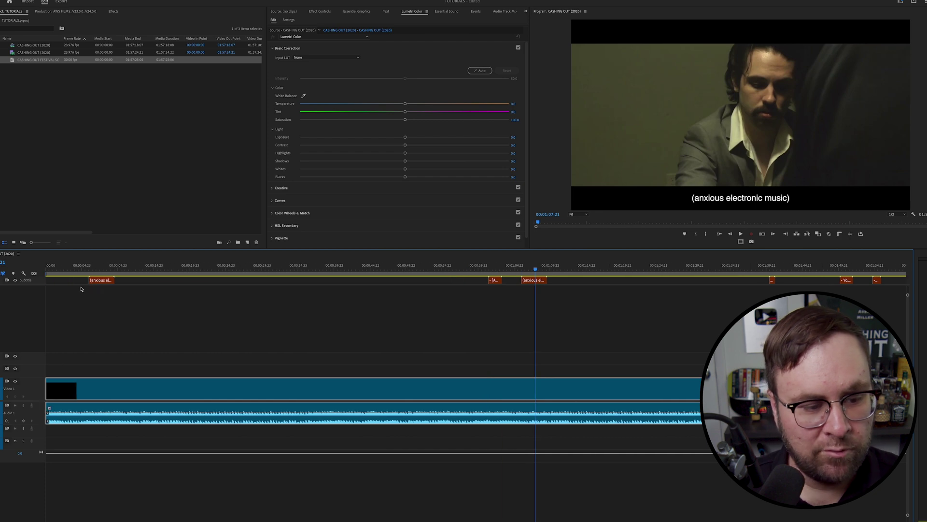
pyautogui.click(61, 268)
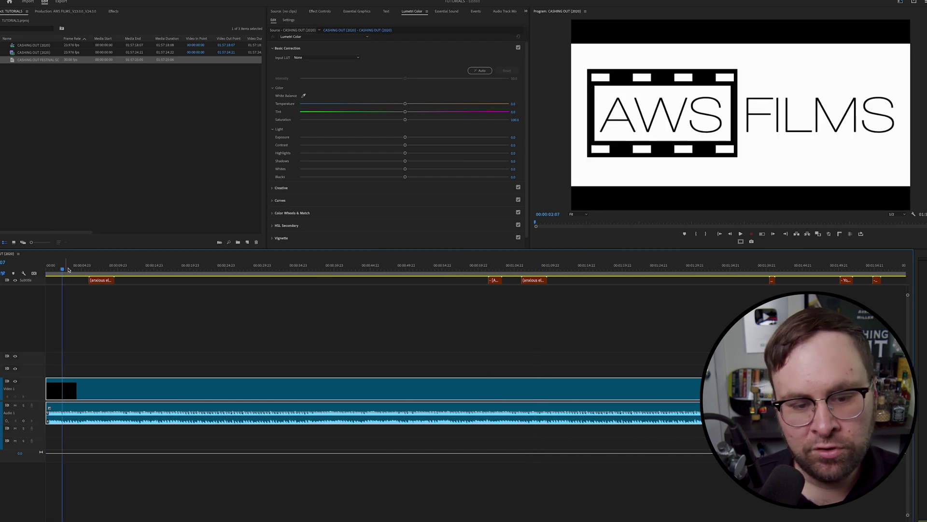
pyautogui.click(90, 269)
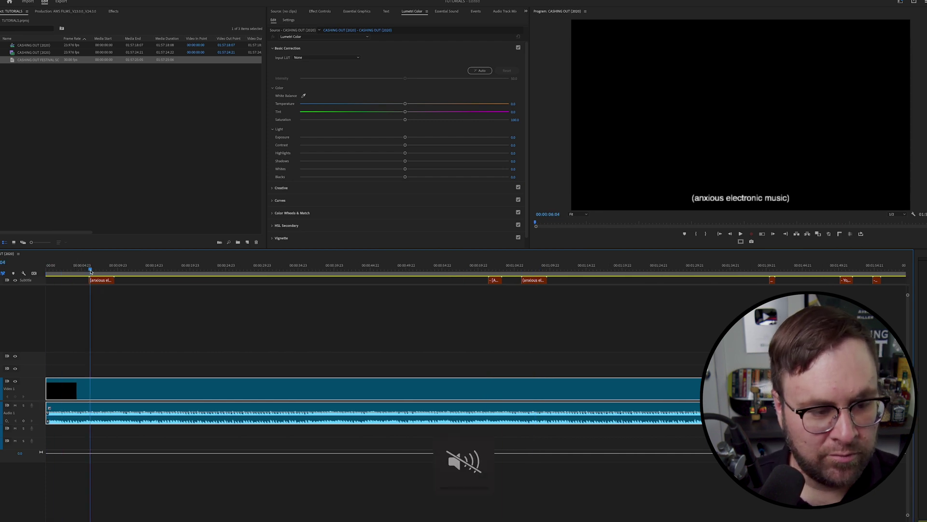
pyautogui.press('space')
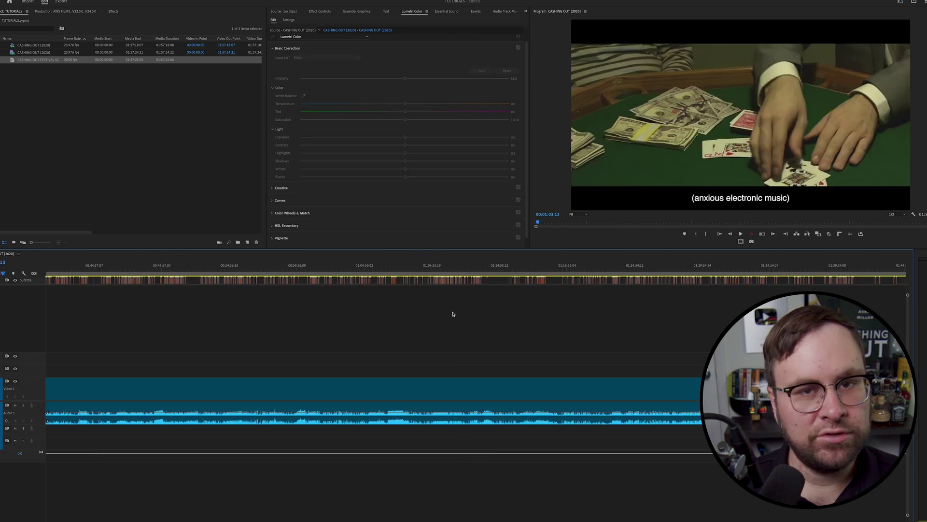
# - Check the captions on the end credits, then bring up the Export page with Ctrl+M
pyautogui.hscroll(5, 452, 314)
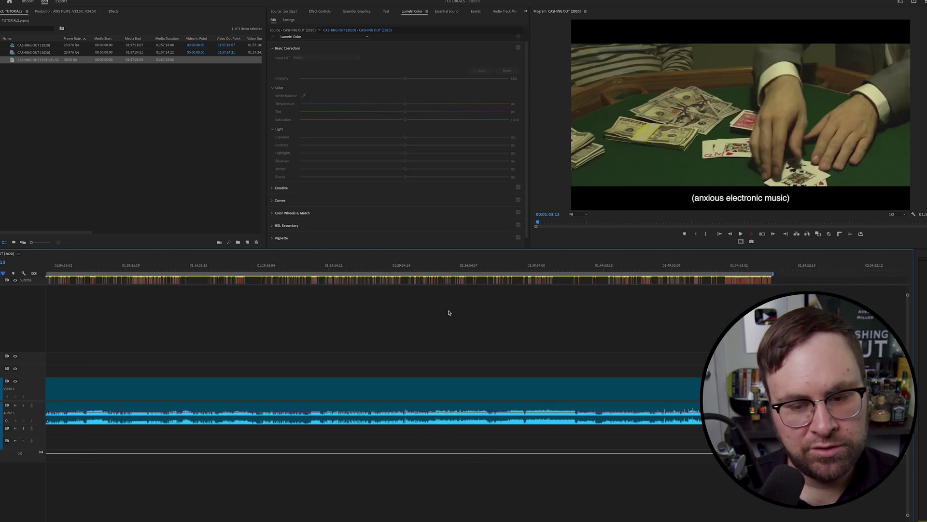
pyautogui.click(748, 269)
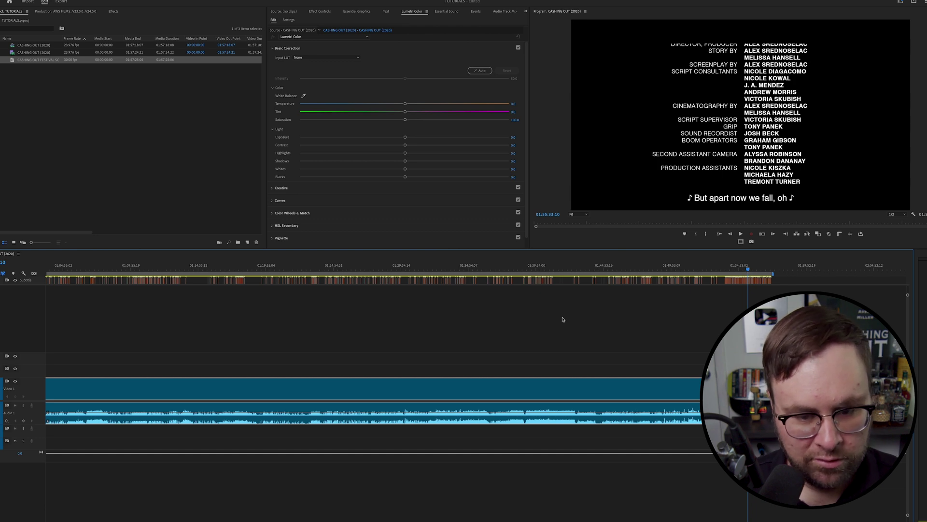
pyautogui.press('super+m')
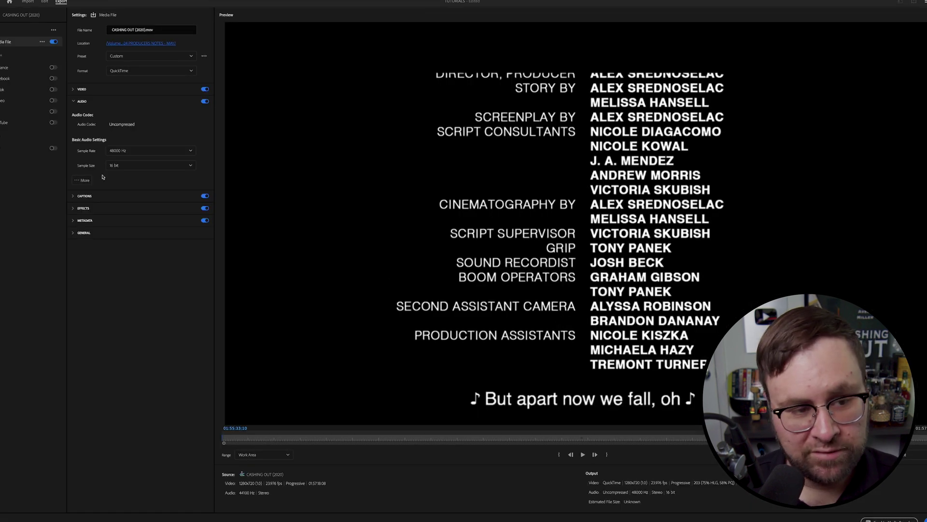
# - Change caption Export Options from Burn Captions Into Video to Create Sidecar File
pyautogui.click(73, 196)
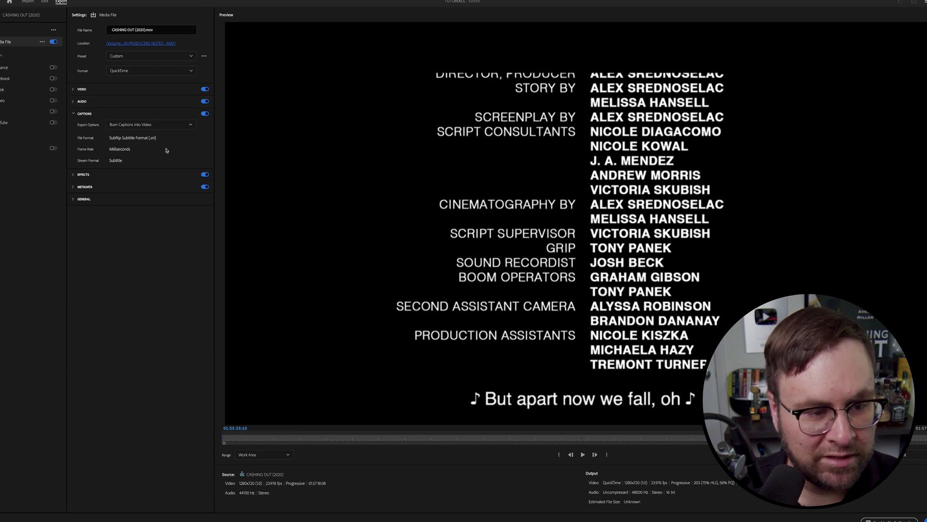
pyautogui.click(127, 125)
pyautogui.click(99, 126)
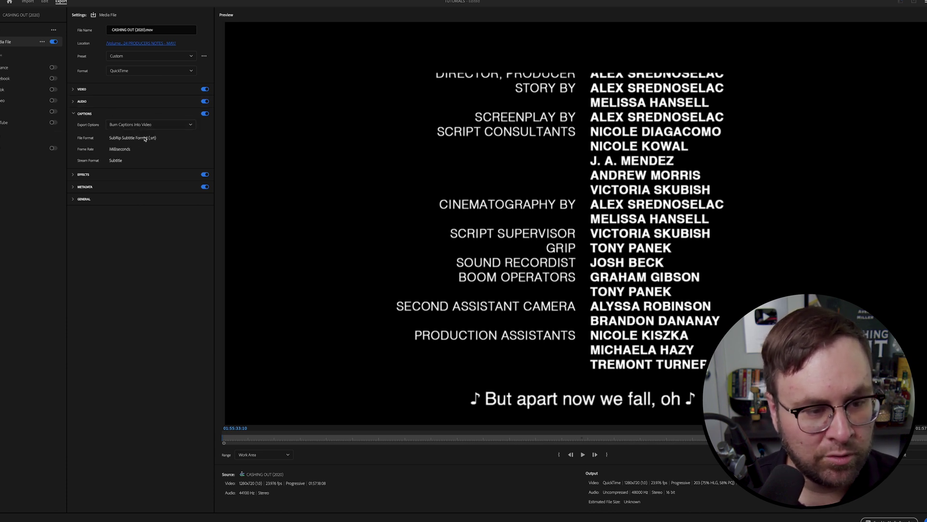
pyautogui.click(122, 127)
pyautogui.click(124, 136)
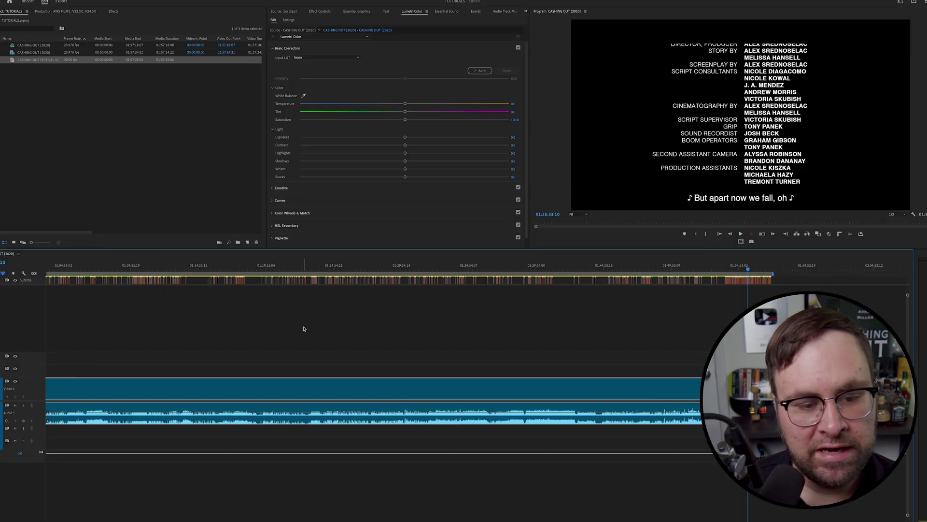
# - Zoom in on the opening and marquee-select the six subtitle clips starting at 'Come on'
pyautogui.hscroll(-10, 304, 329)
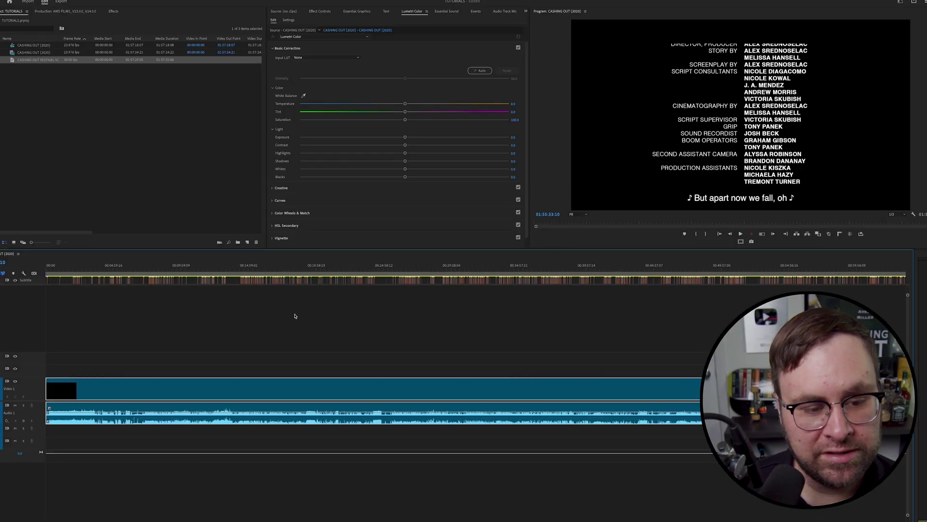
pyautogui.press('=')
pyautogui.press('=')
pyautogui.press('=')
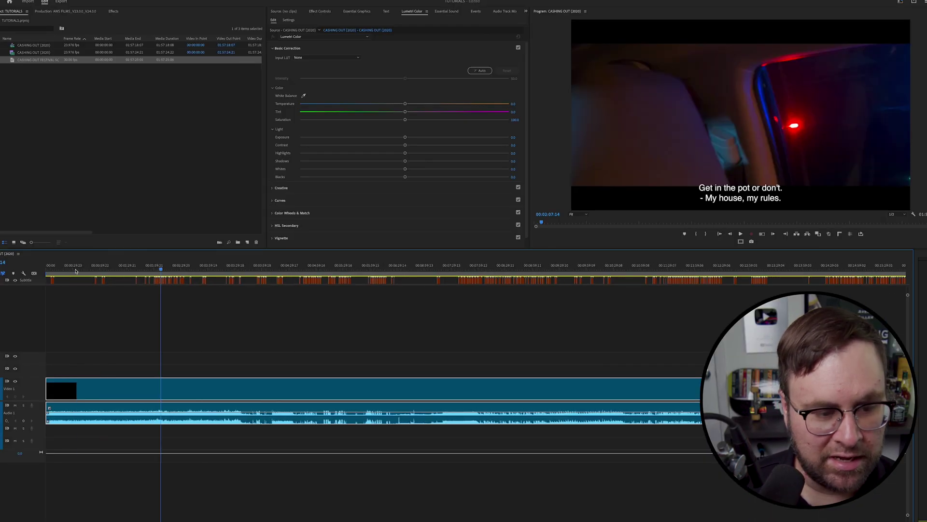
pyautogui.press('=')
pyautogui.press('=')
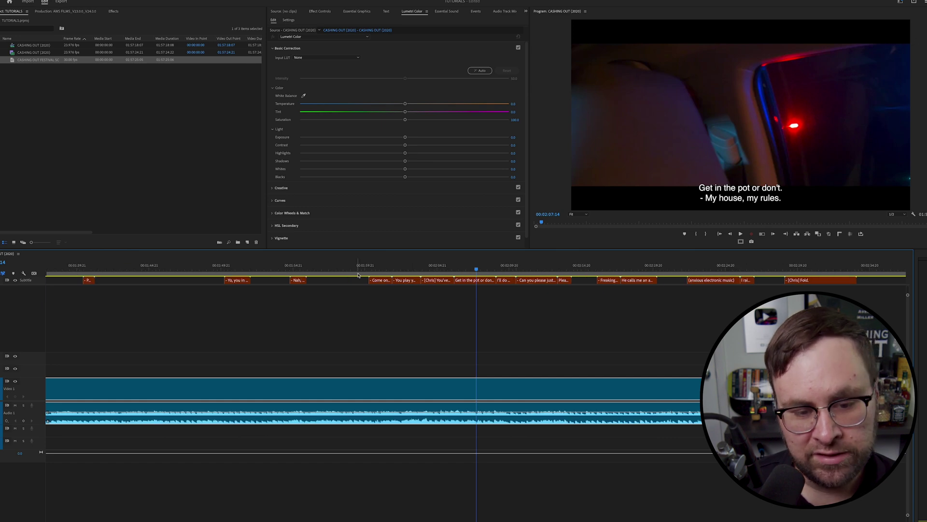
pyautogui.moveTo(368, 294); pyautogui.dragTo(509, 281)
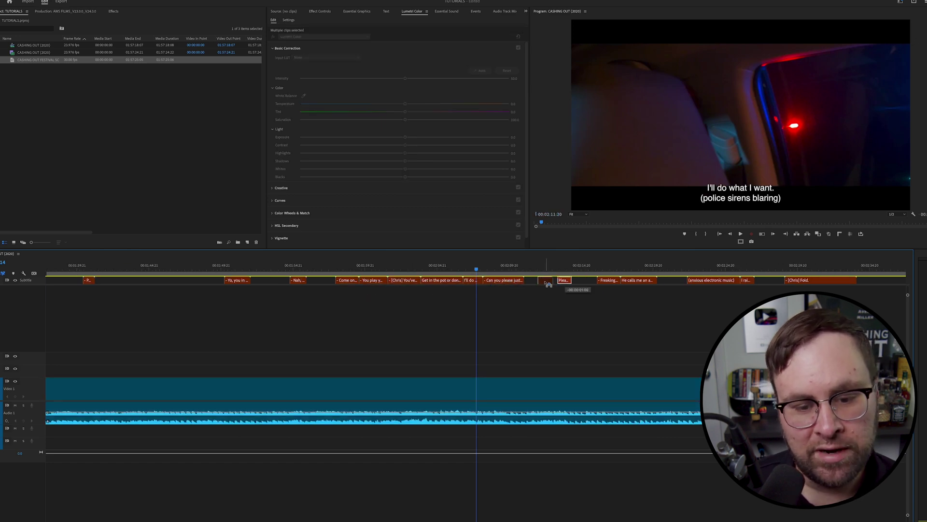